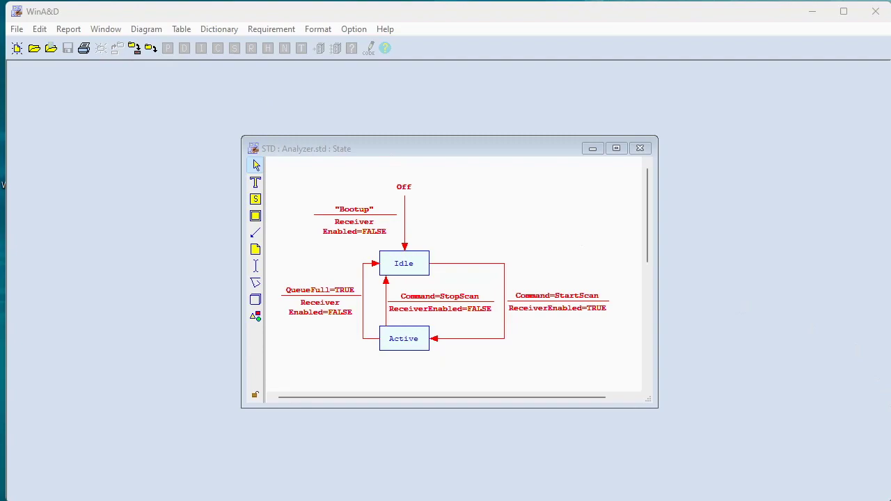
Step: Close the open state diagram and create a new state model with a diagram titled Diagram1
key(ctrl+F4)
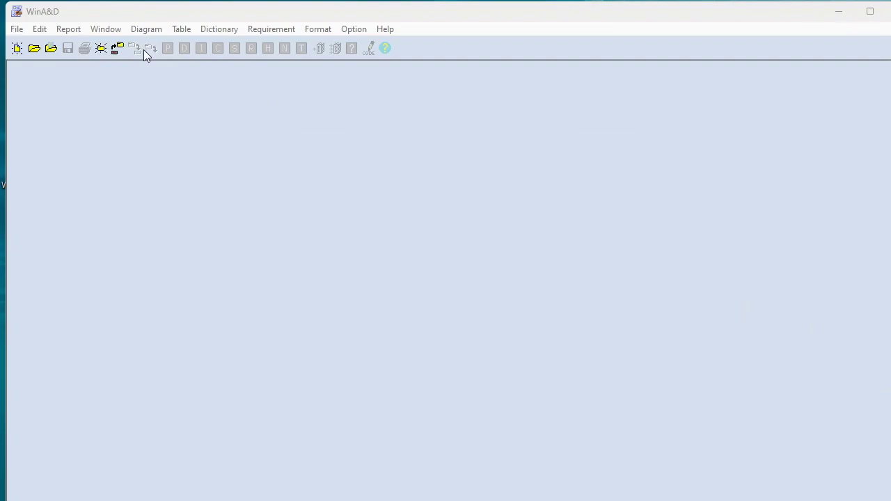
click(17, 49)
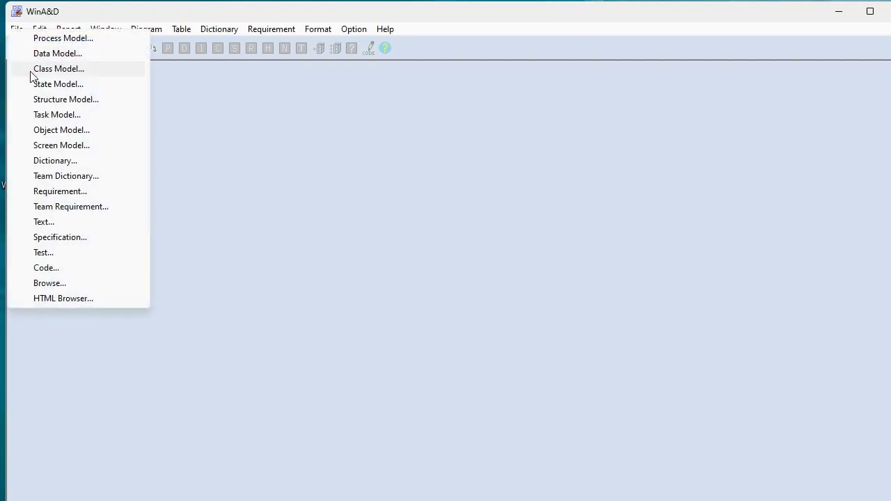
click(43, 87)
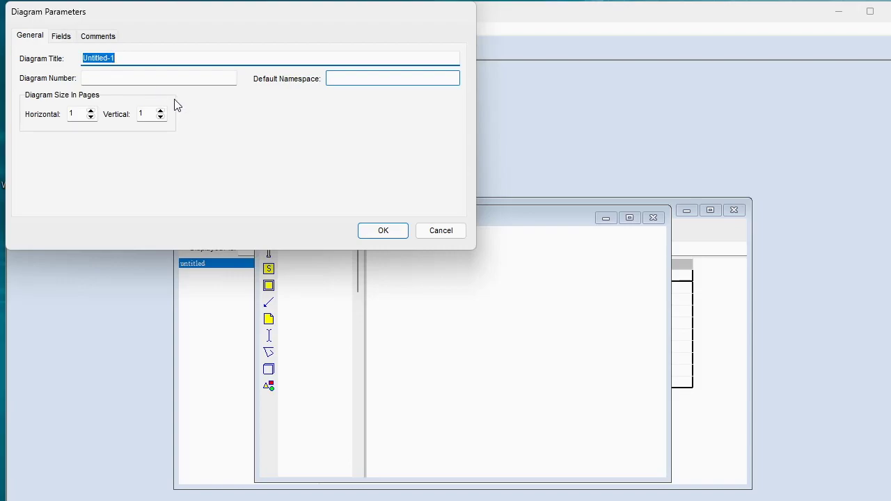
text(Diagram1)
click(383, 233)
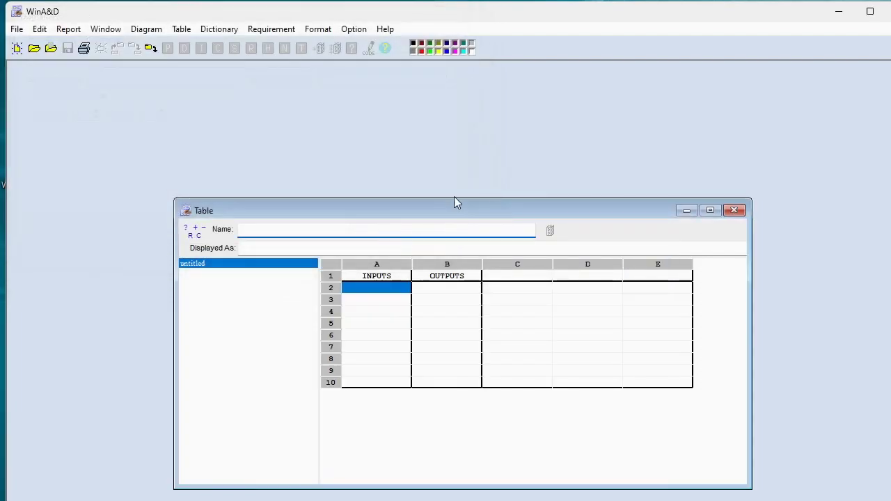
Step: Move the table window and the Diagram1 window apart so that both can be seen
drag(458, 209, 344, 115)
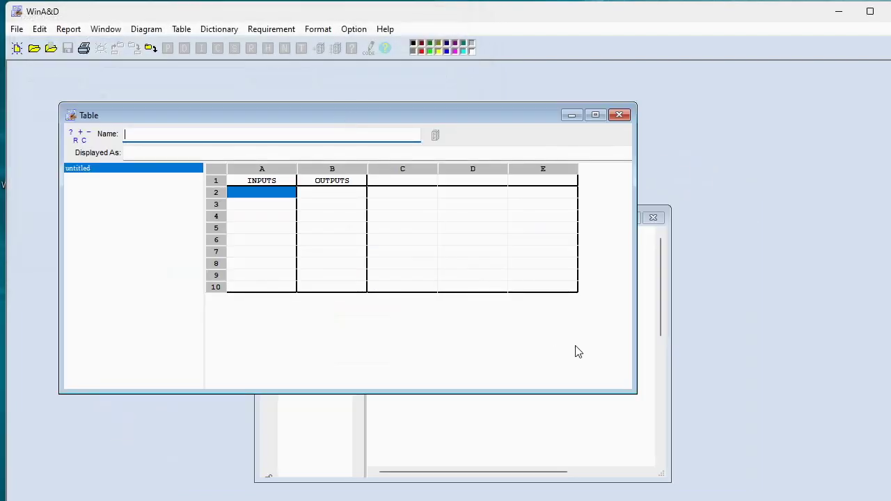
click(606, 390)
drag(486, 216, 655, 233)
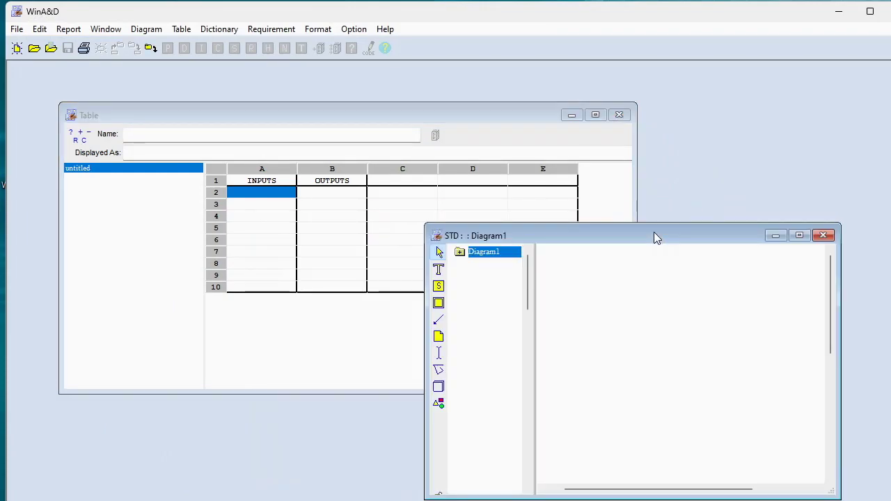
Step: Title the untitled table Table1, keeping it a Decision Table
click(151, 112)
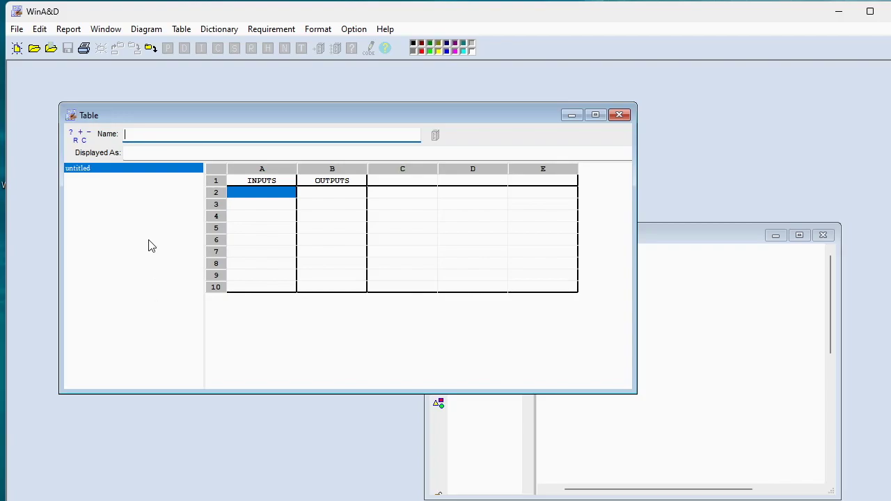
double_click(85, 170)
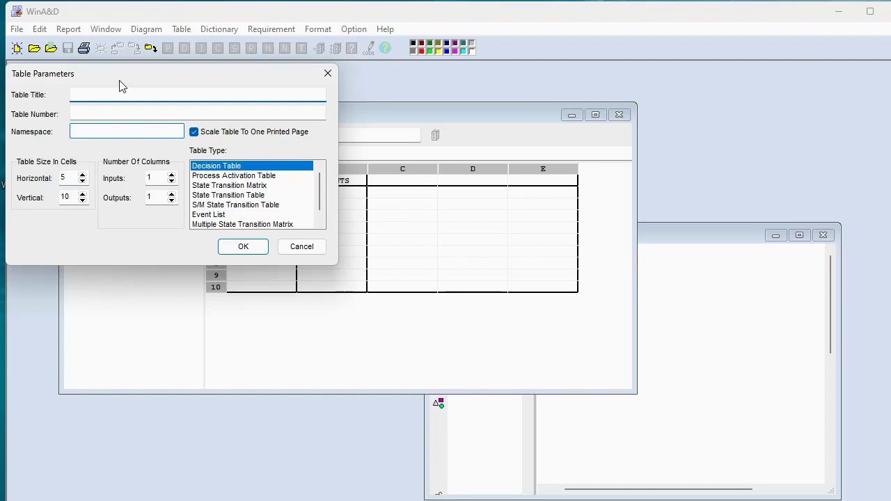
text(Table1)
scroll(211, 202, down, 1)
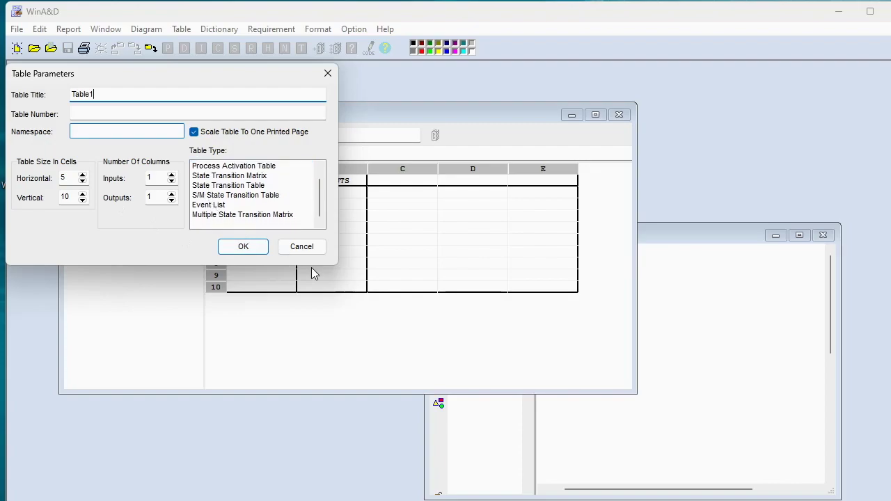
click(243, 248)
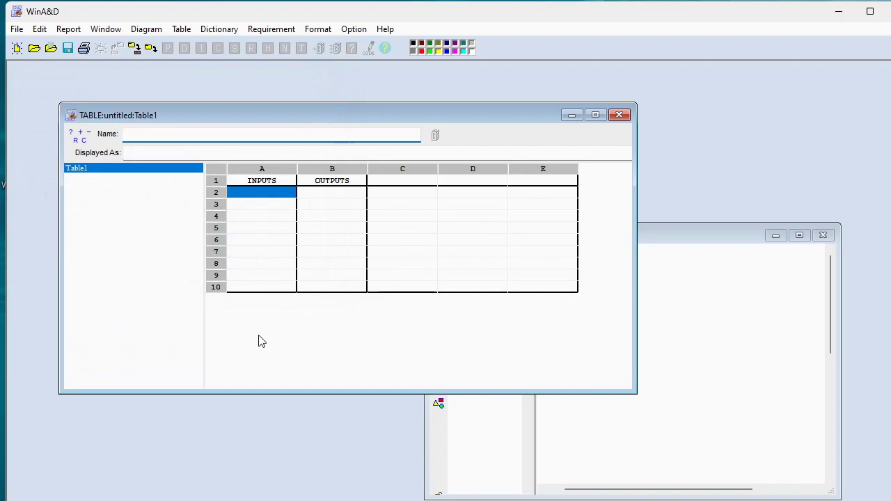
Step: Add a second table titled Table2 with the type Process Activation Table
click(81, 136)
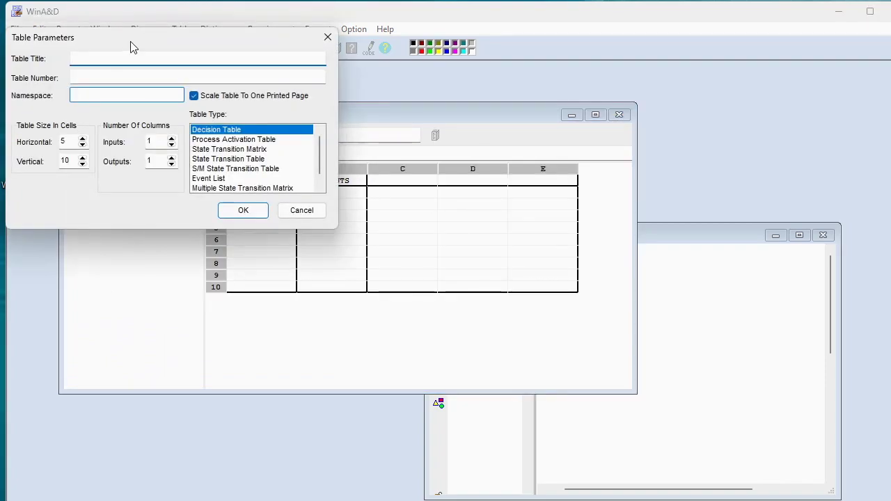
drag(137, 44, 231, 170)
text(Table2)
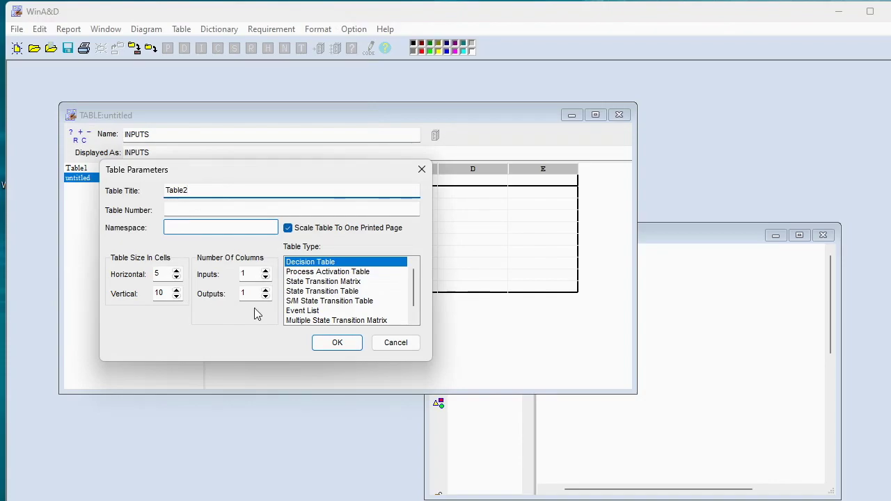
click(314, 272)
click(337, 343)
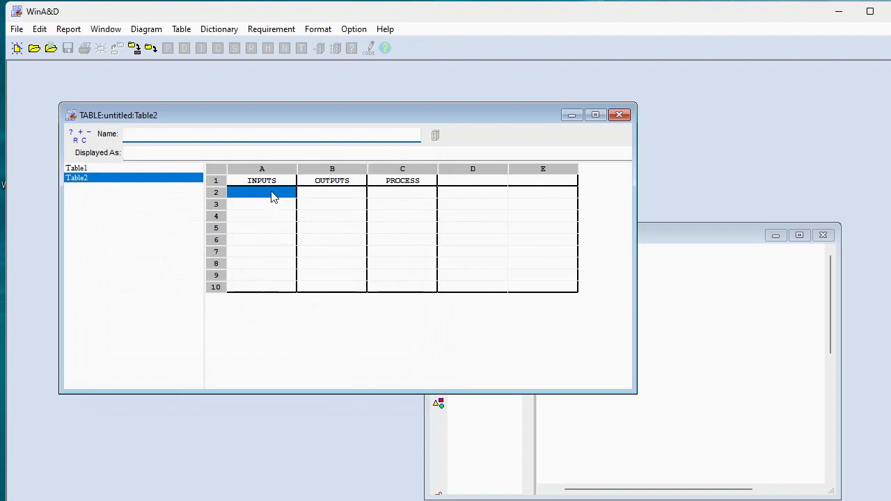
Step: Place two states in Diagram1, State1 near the top and State2 below it
click(673, 239)
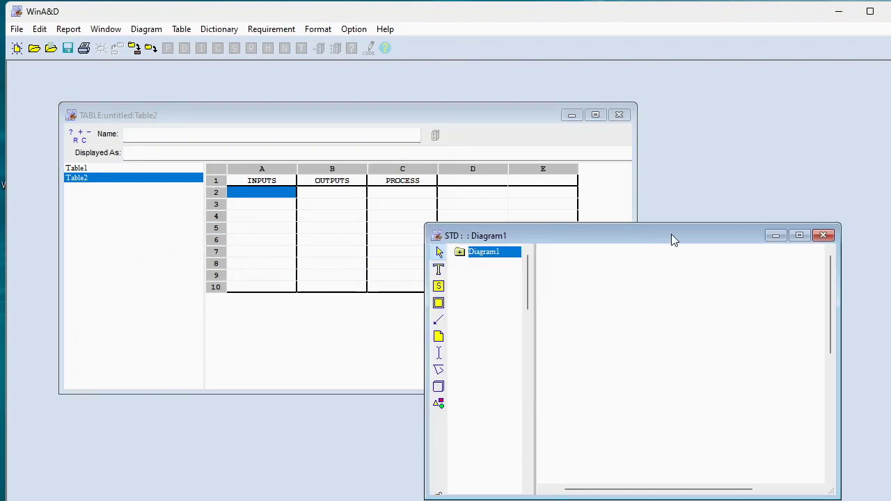
drag(672, 236, 567, 192)
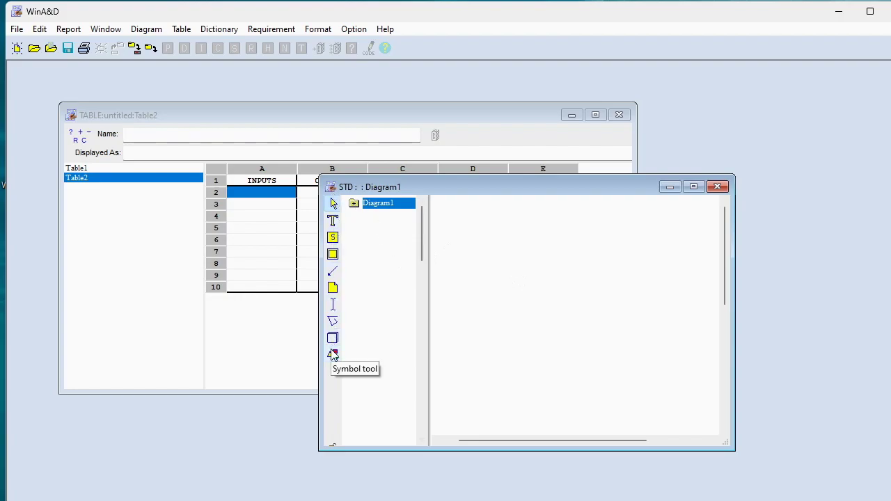
click(334, 238)
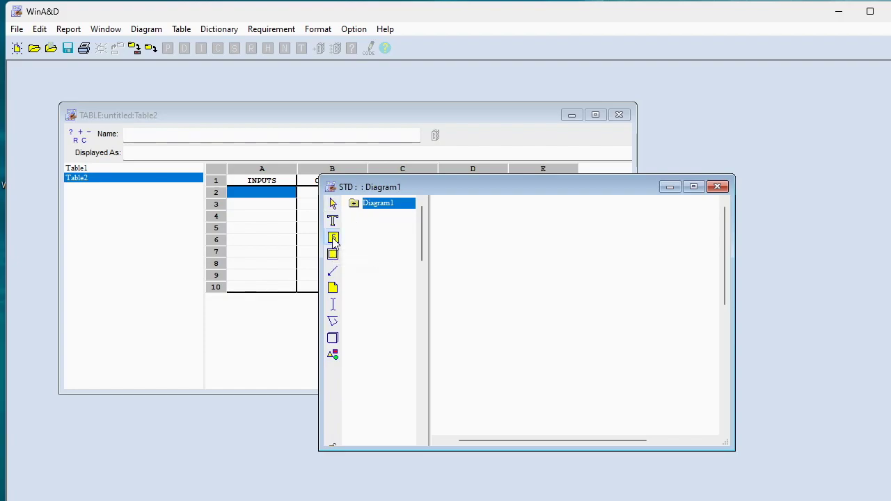
click(574, 253)
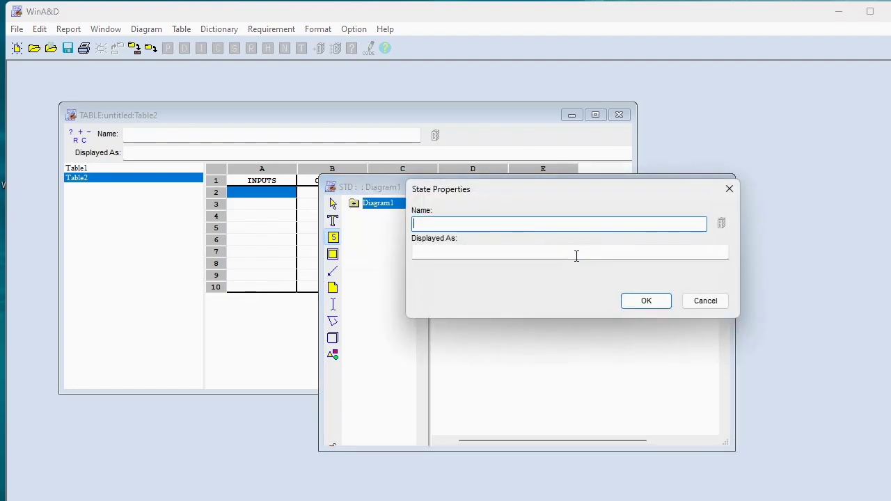
text(State1)
click(659, 304)
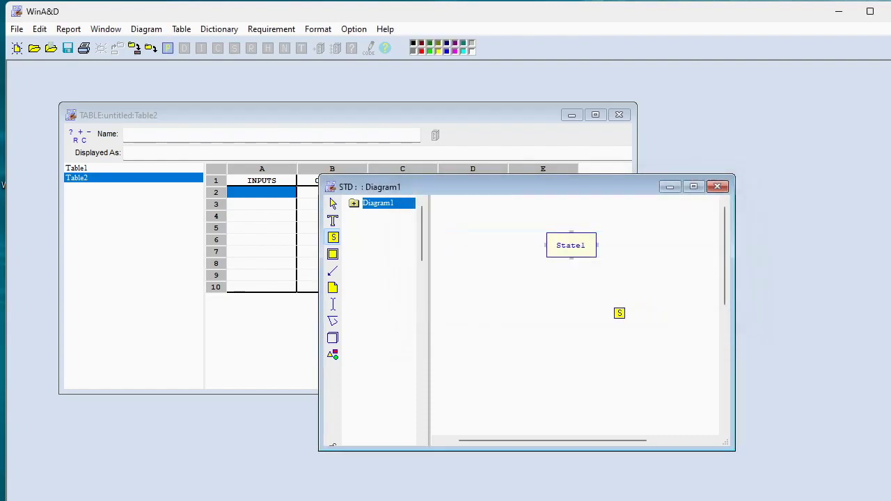
click(578, 319)
text(State2)
key(Return)
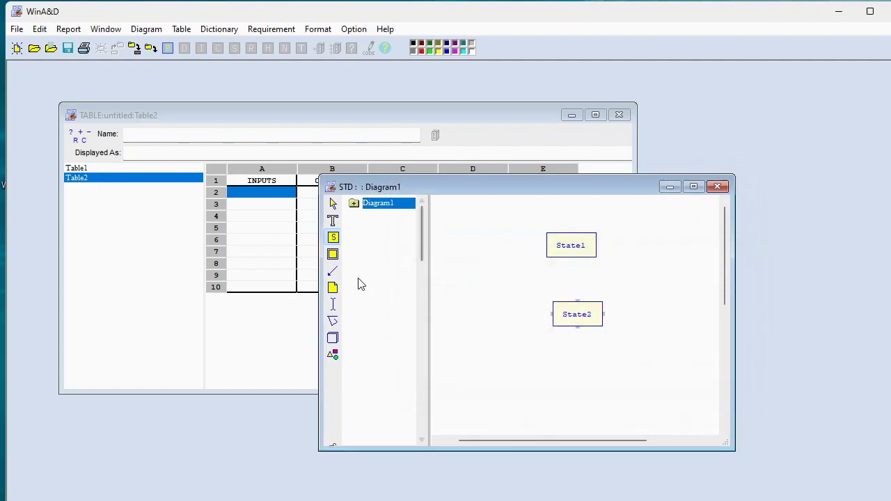
Step: Draw an unnamed transition from State1 to State2 with the default arrow line style
click(334, 273)
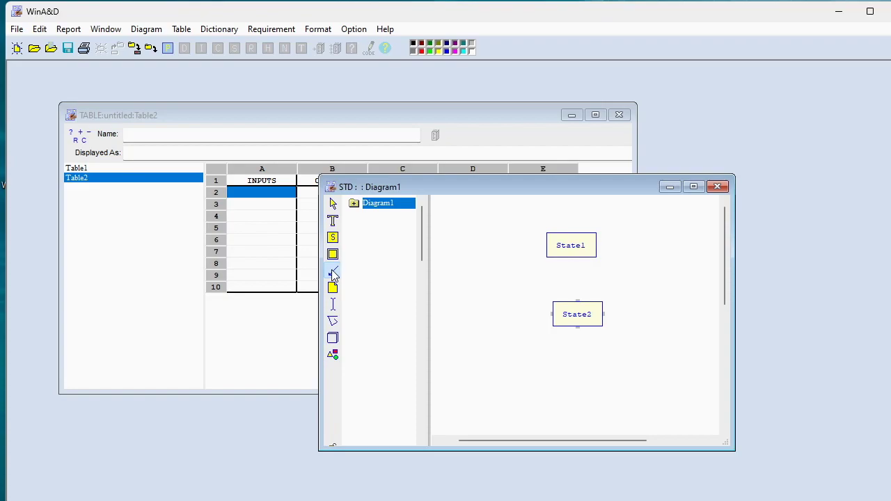
drag(576, 248, 573, 304)
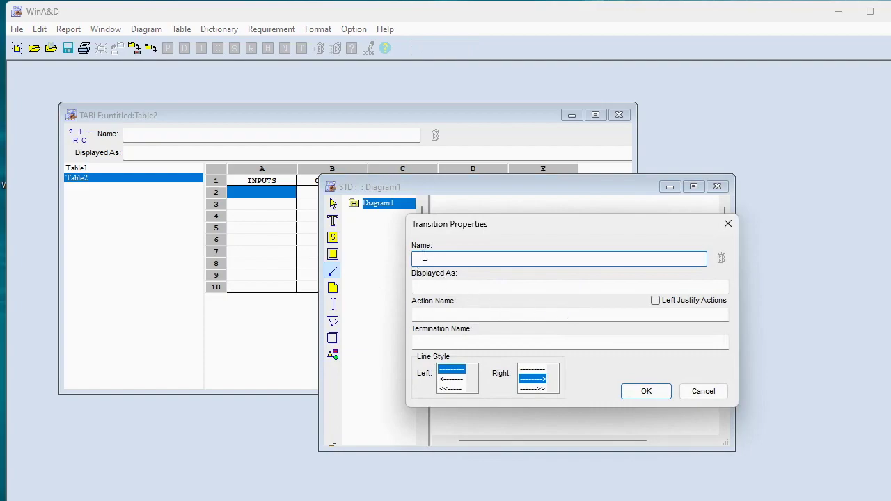
click(647, 392)
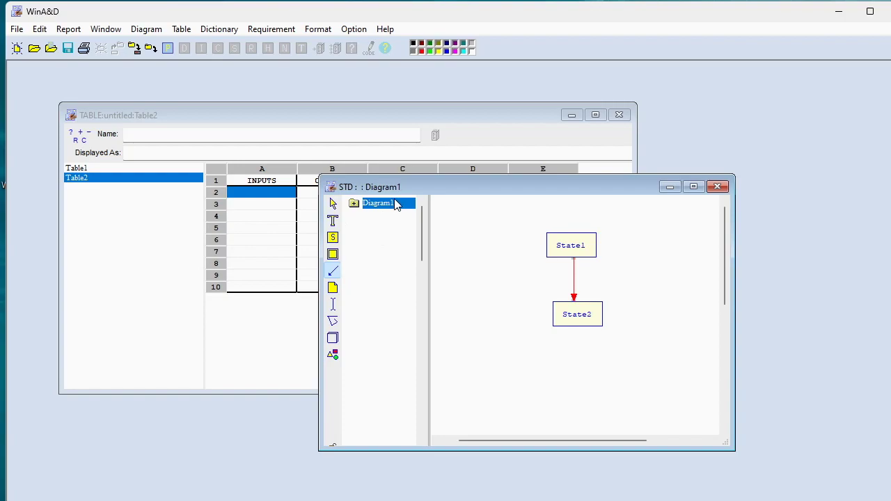
Step: Open the document defaults of the state model
click(352, 31)
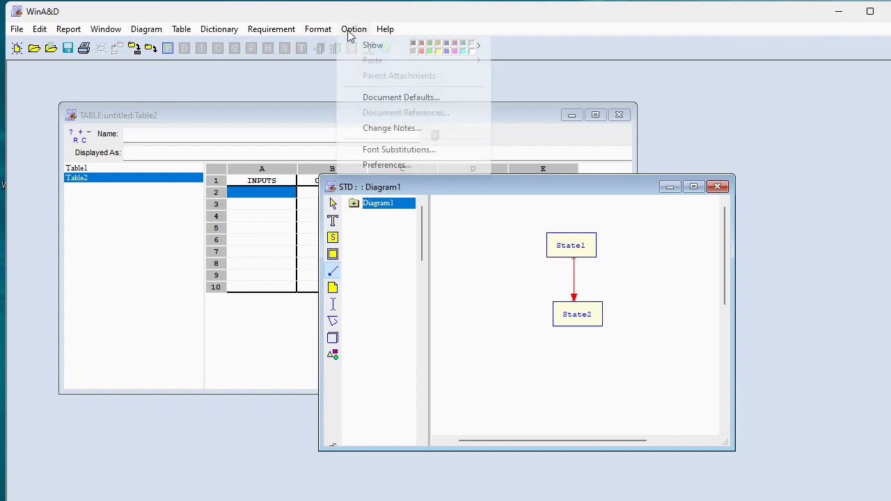
click(365, 97)
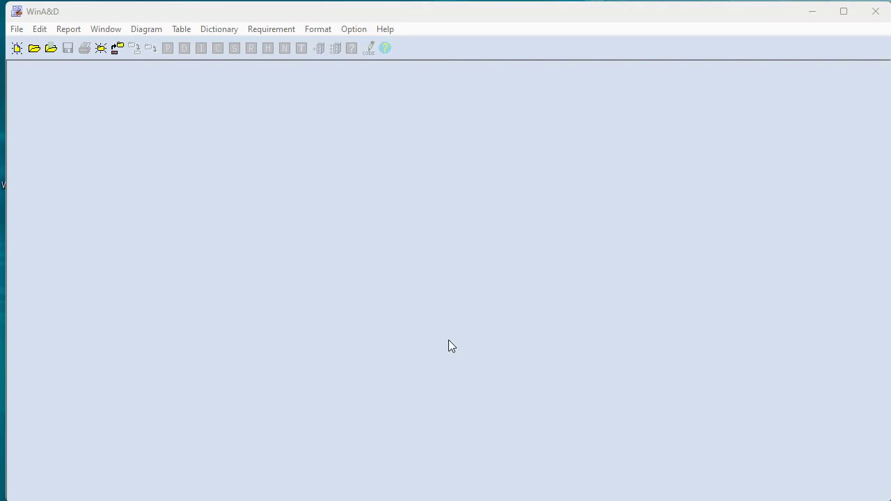
Step: Open the Analyzer project and cascade its document windows
click(117, 48)
double_click(142, 34)
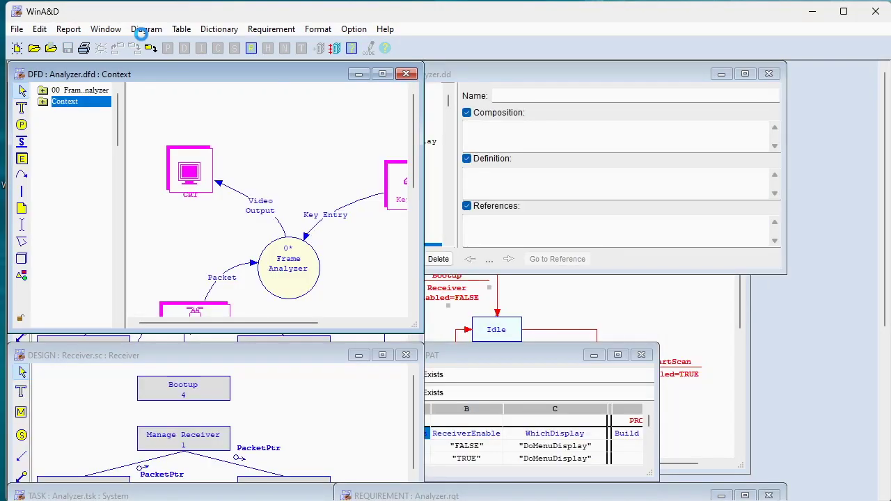
click(105, 28)
mouse_move(126, 44)
click(262, 61)
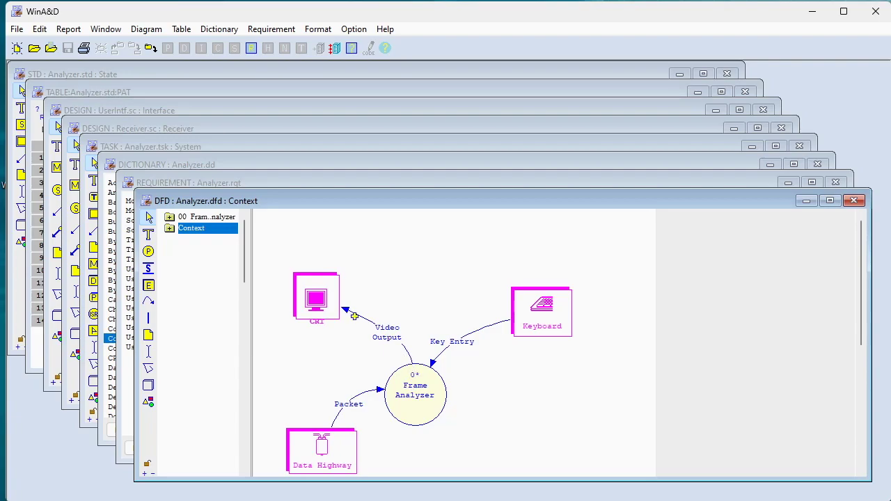
Step: Open the Frame Analyzer process's child diagram and examine the related PAT table and State diagram
double_click(417, 392)
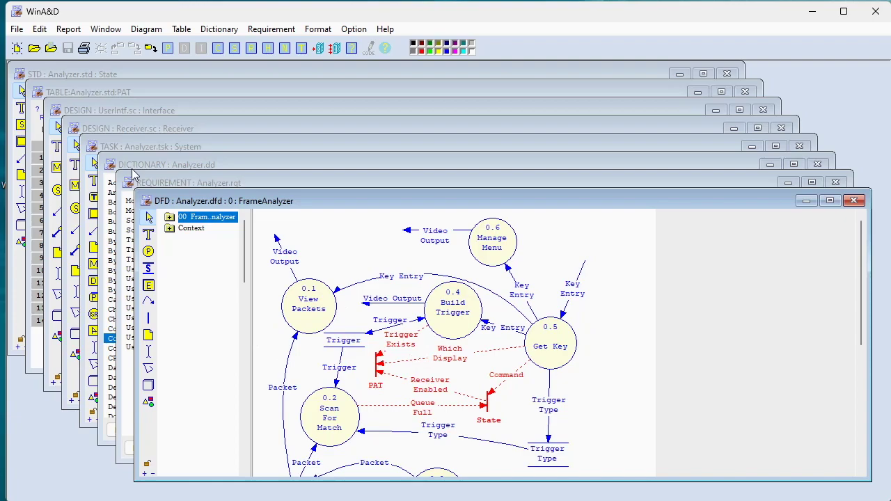
click(141, 91)
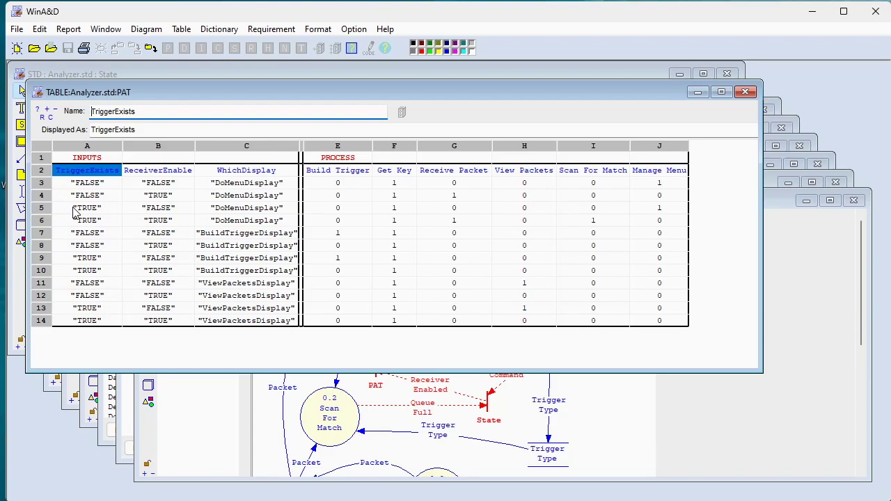
click(605, 412)
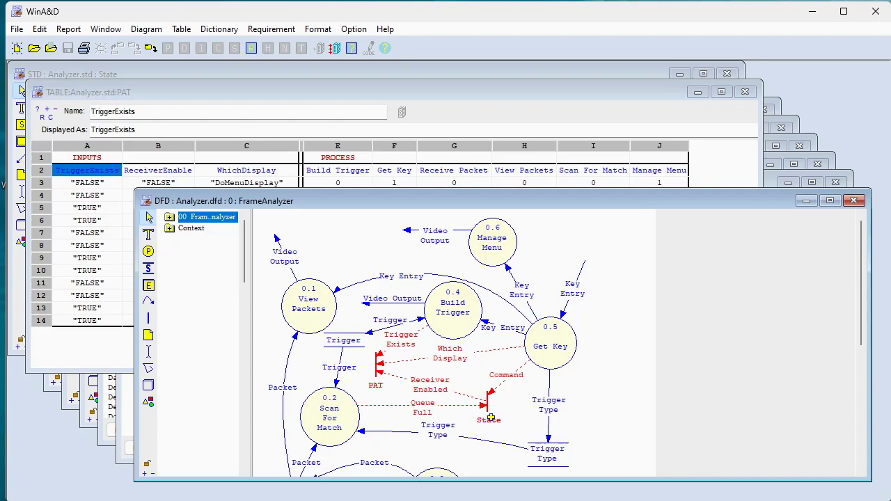
click(159, 76)
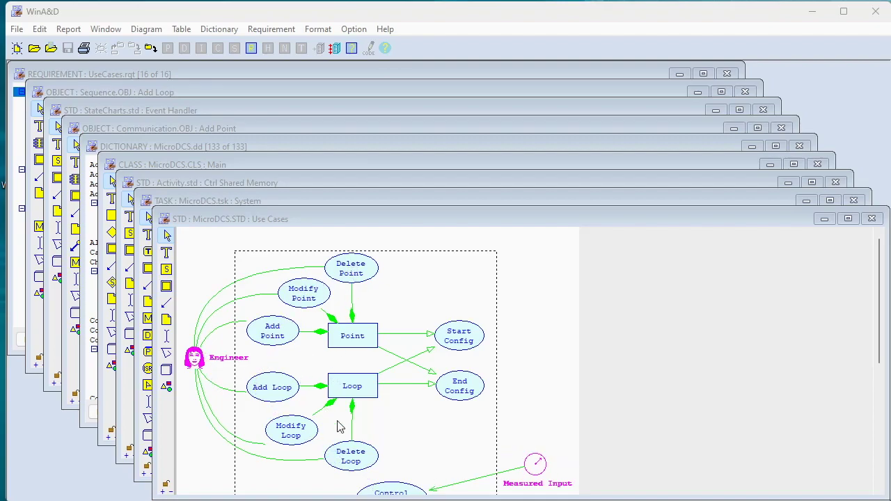
Step: Move the Use Cases diagram aside and view the state properties of a Lock IO Data activity in the Ctrl Shared Memory diagram
drag(301, 221, 638, 369)
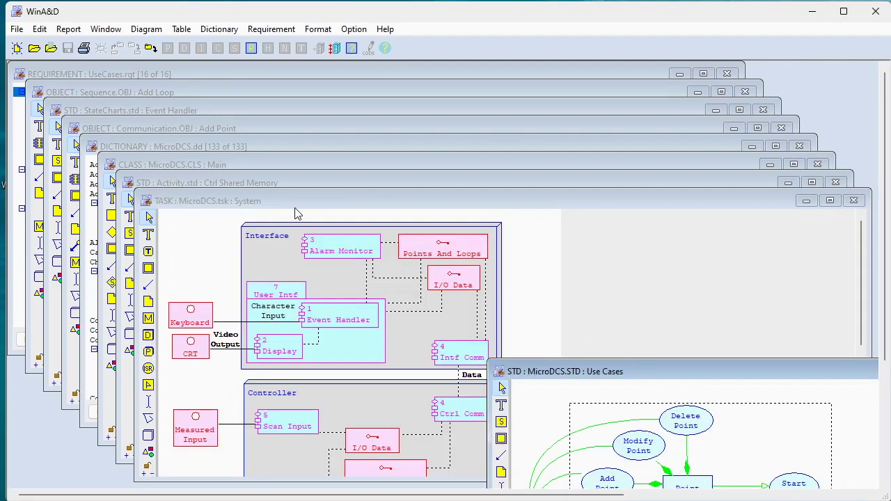
click(302, 174)
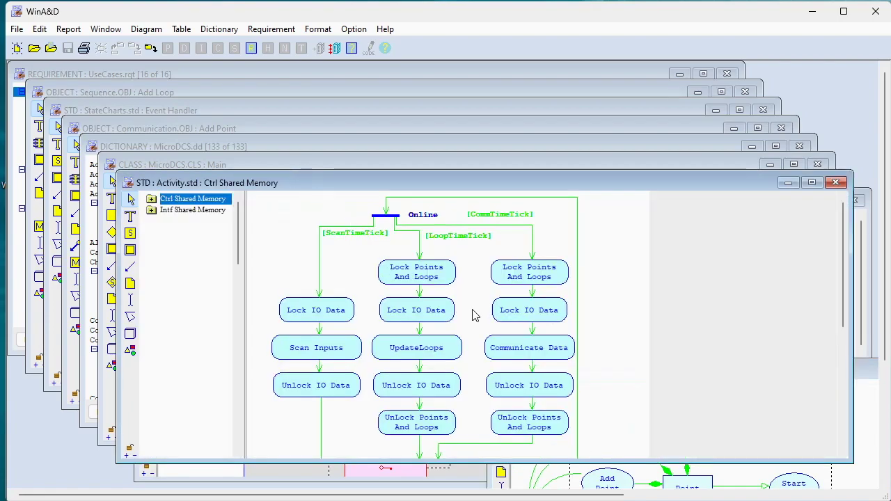
double_click(331, 305)
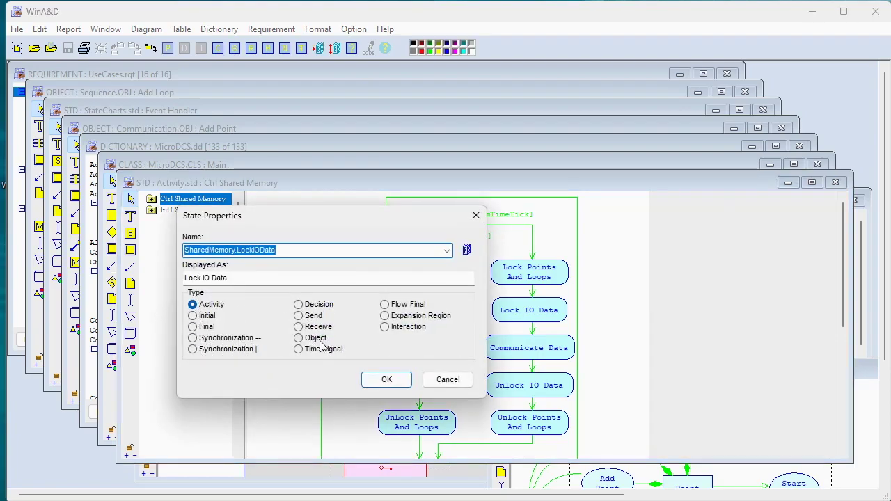
click(452, 385)
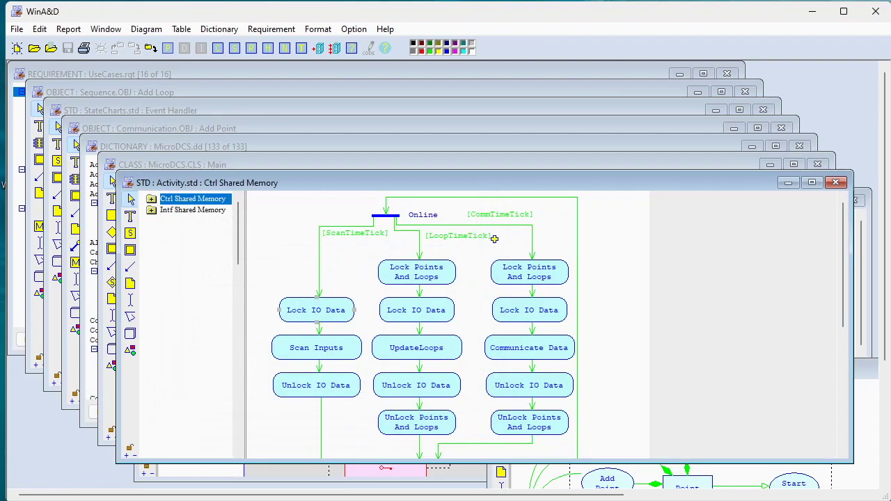
Step: Move the Ctrl Shared Memory diagram aside and view the Event Handler state chart
drag(370, 182, 659, 337)
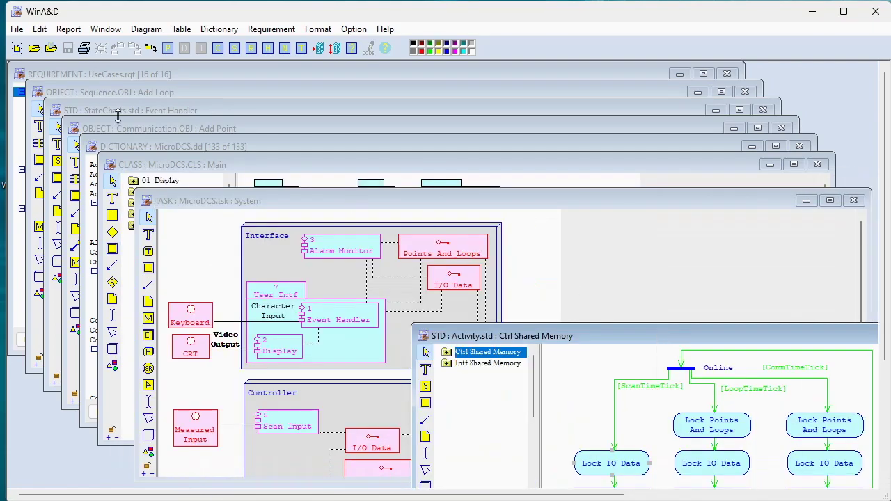
click(219, 109)
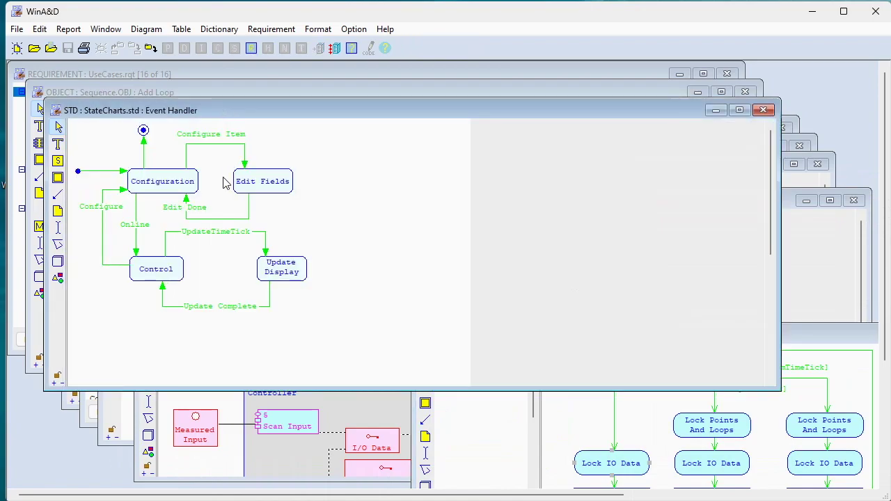